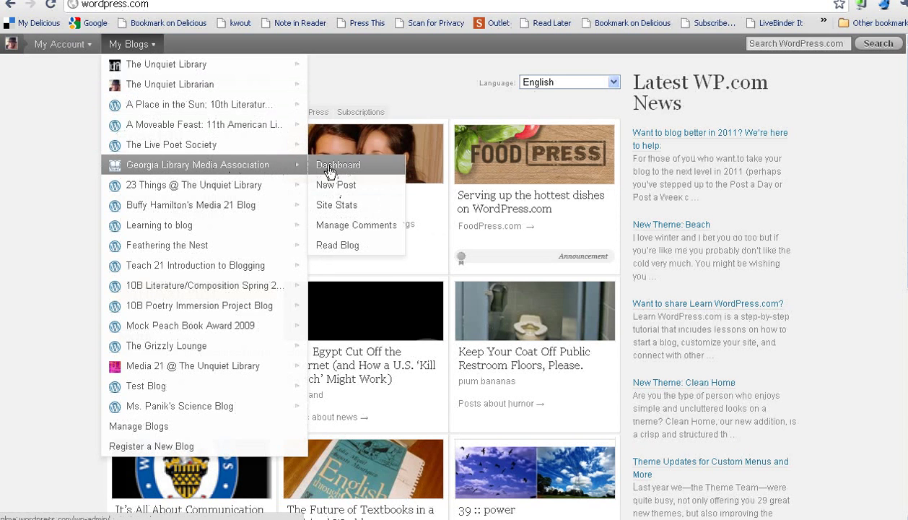
Open the Georgia Library Media Association blog's dashboard from its submenu.
left_click(328, 166)
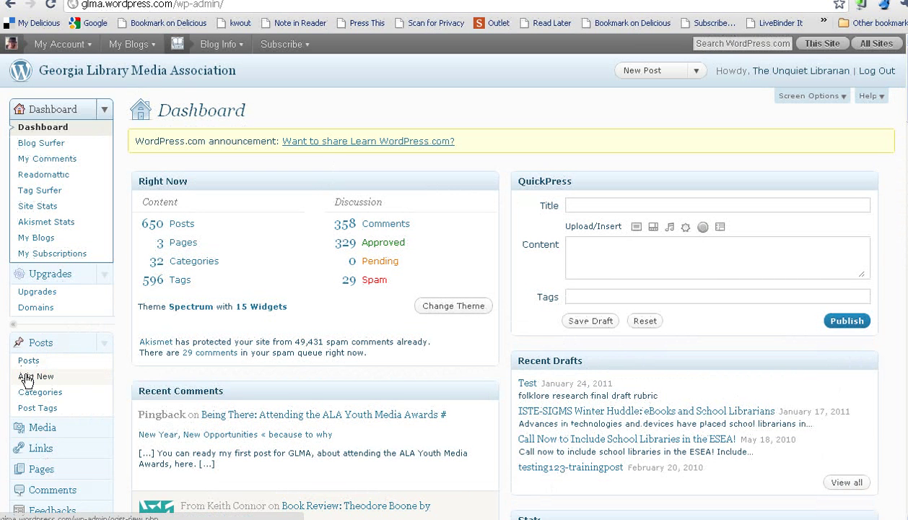
Create a new post titled 'Video Tutorial Test Post', correcting the typo in the title.
left_click(26, 380)
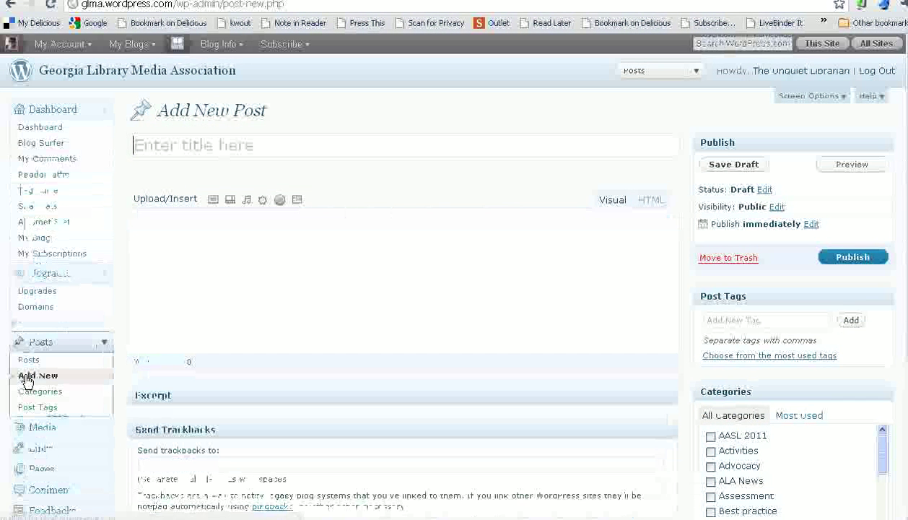
left_click(206, 141)
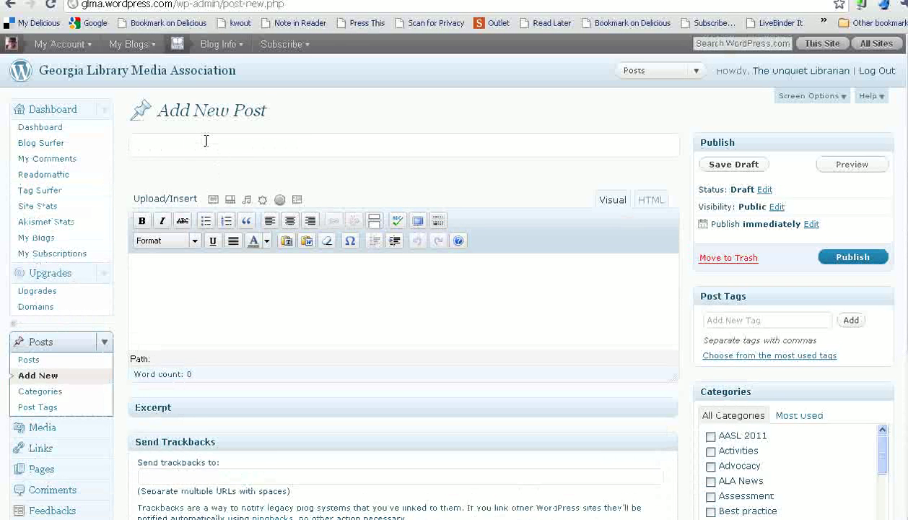
type("Video Tutoria")
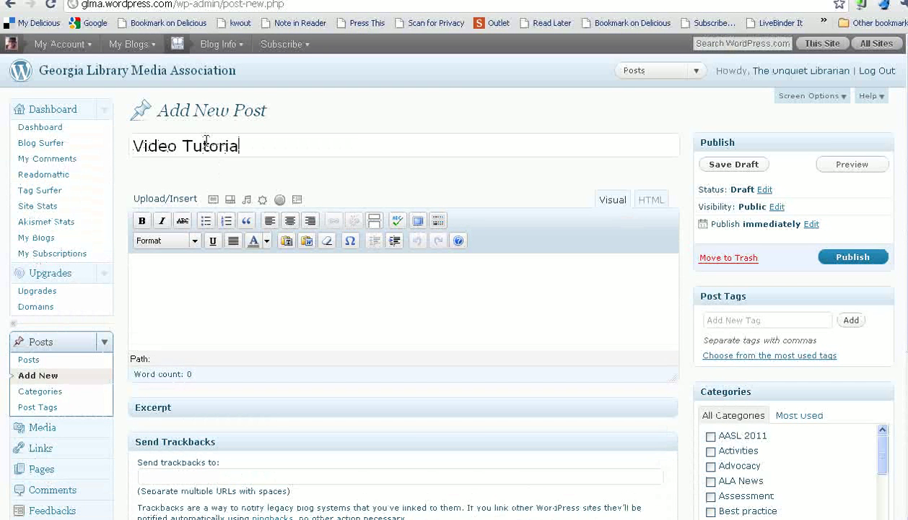
type("l Test po")
key("BackSpace")
key("BackSpace")
type("Post")
left_click(187, 279)
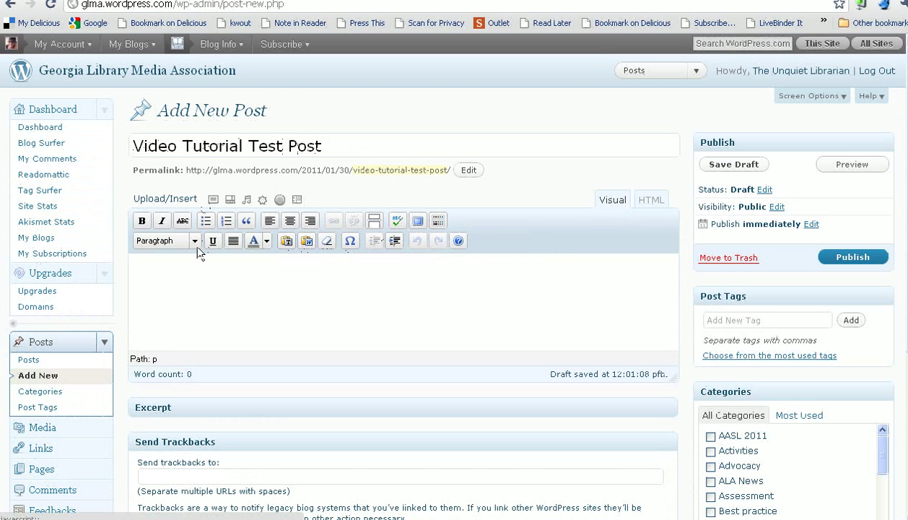
left_click(438, 222)
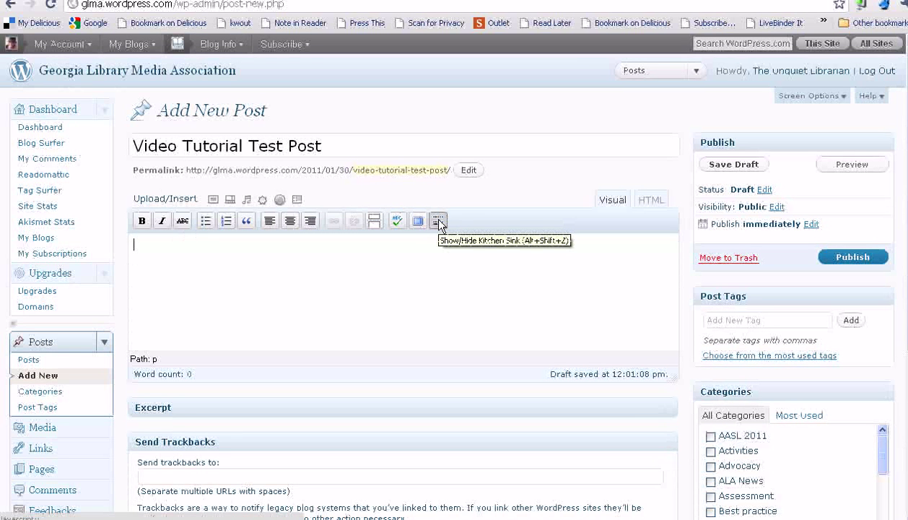
left_click(438, 222)
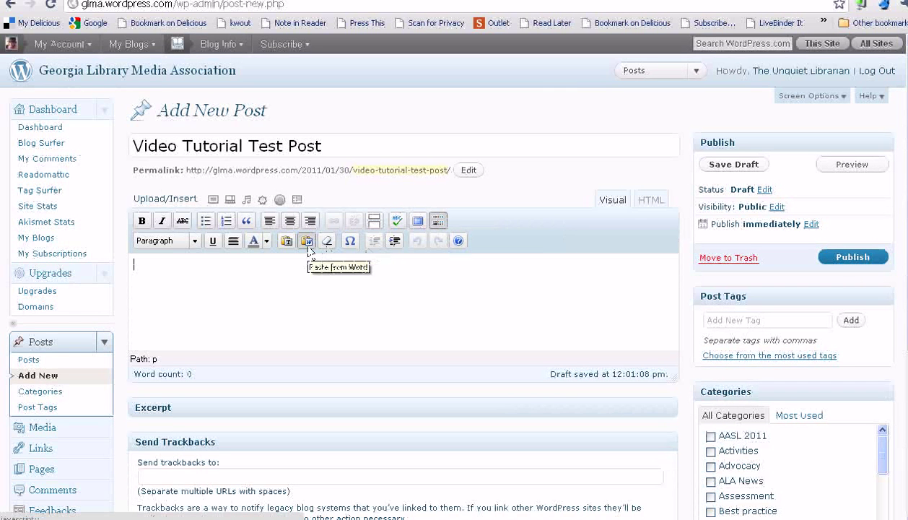
left_click(201, 288)
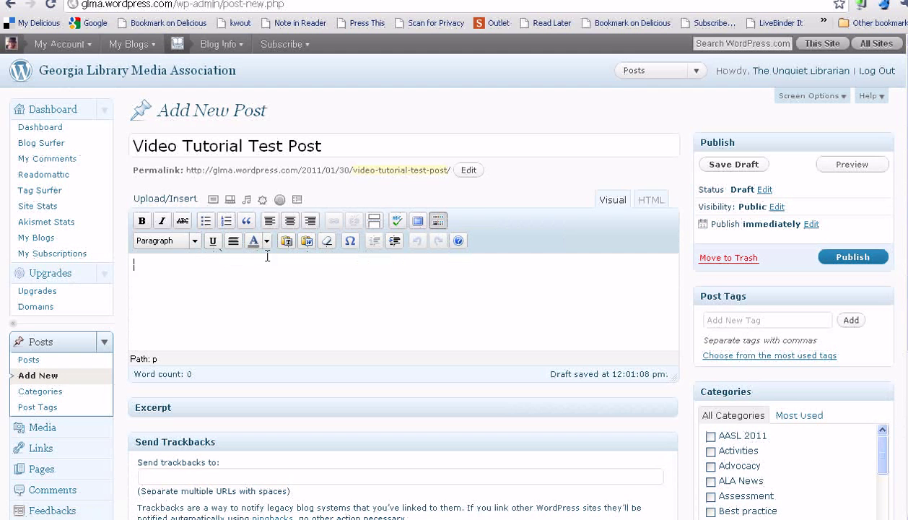
left_click(311, 247)
Write 'This is a test post.' in the body and save the draft.
type("This is a test po")
type("st.")
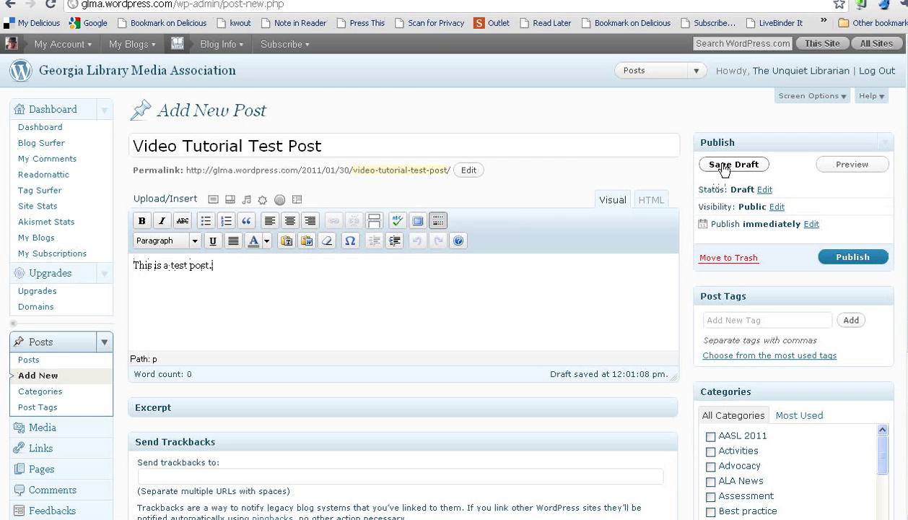
left_click(724, 169)
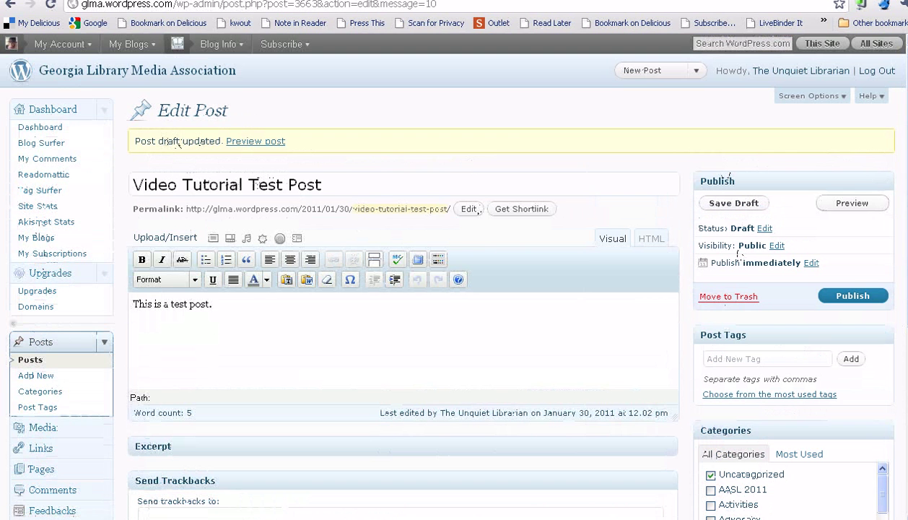
Add the comma-separated tags GALILEO and advocacy in the Post Tags box.
scroll(478, 210, "down", 2)
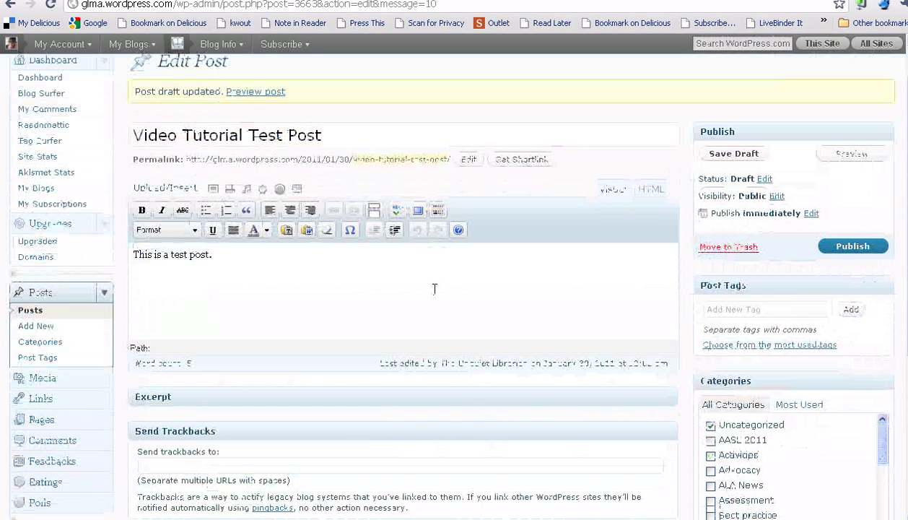
left_click(242, 283)
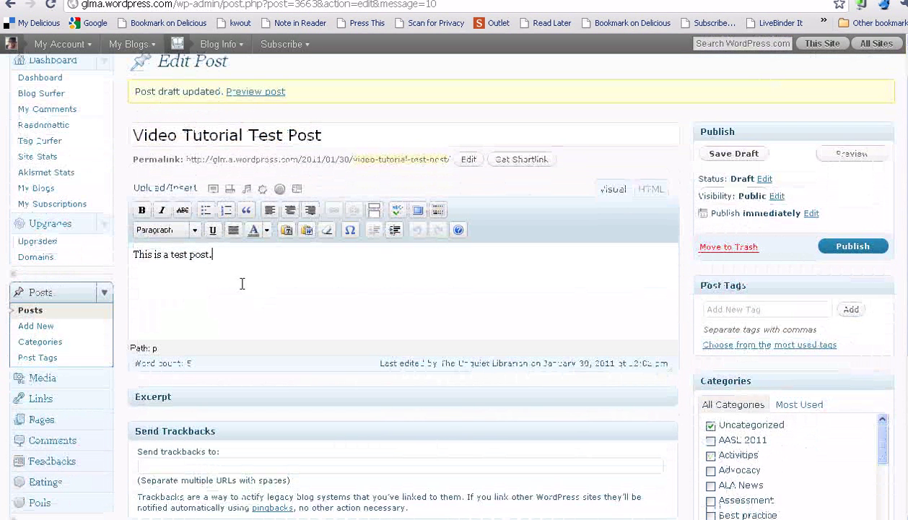
left_click(746, 311)
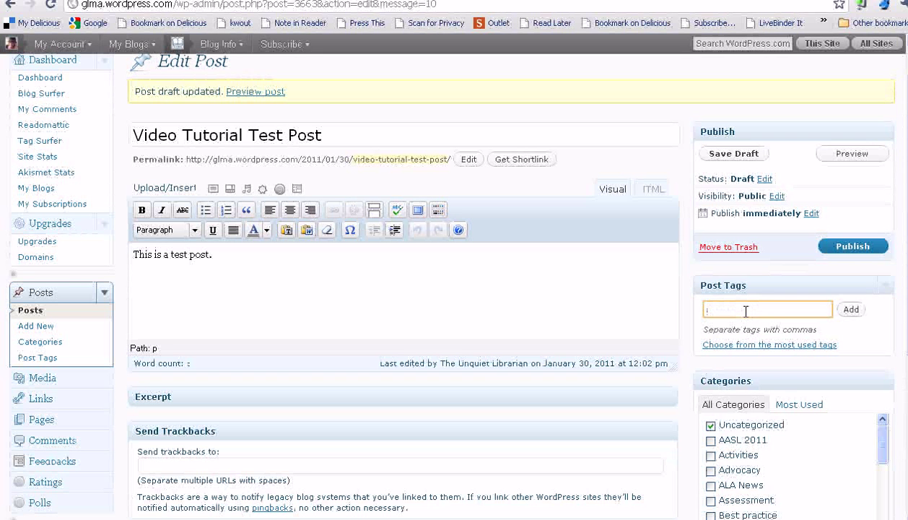
type("GaETC, ")
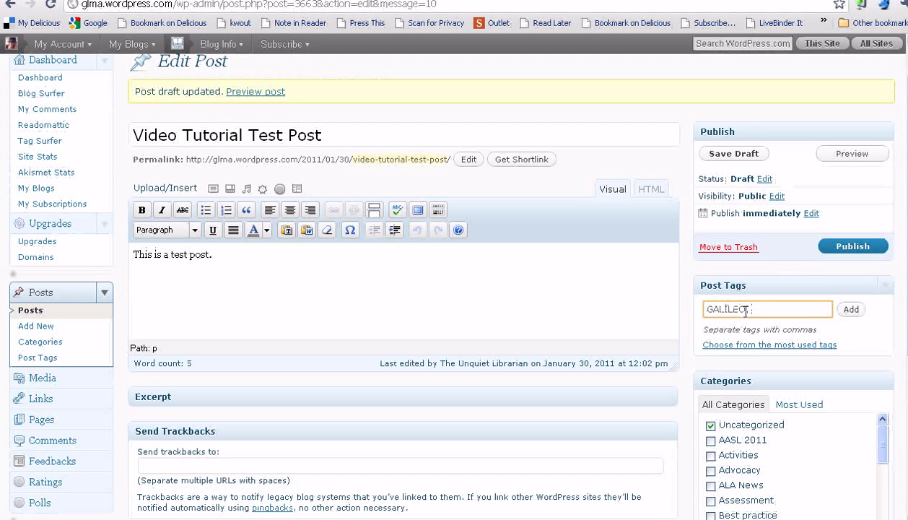
type("advoc")
type("acy")
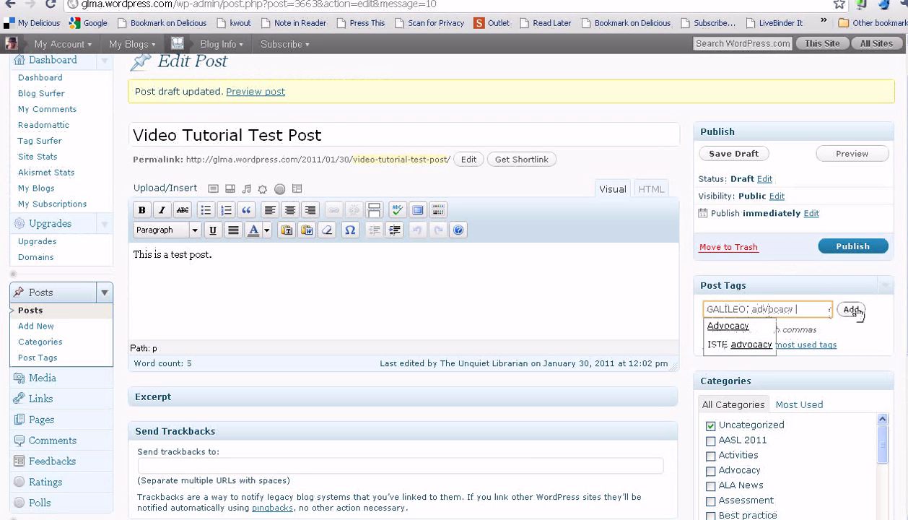
left_click(852, 309)
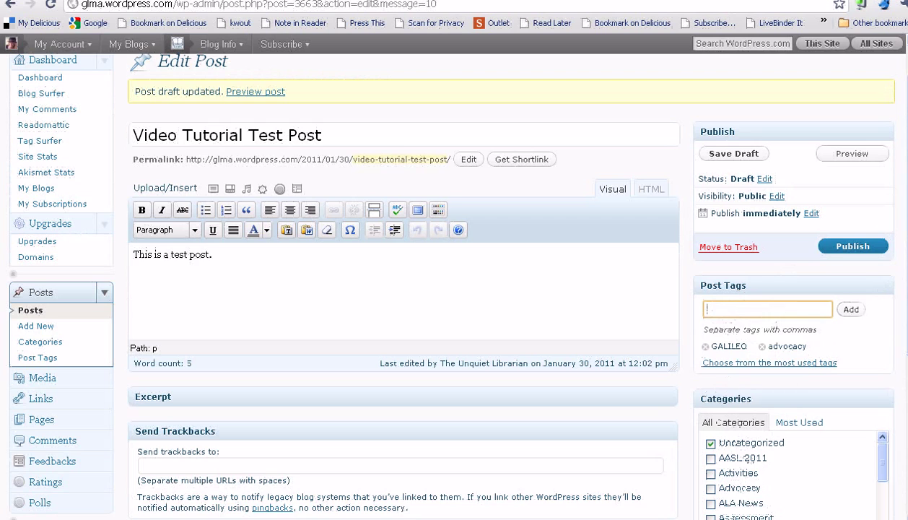
scroll(454, 289, "down", 3)
Tick the GALILEO and legislation checkboxes in the Categories box.
scroll(454, 289, "down", 1)
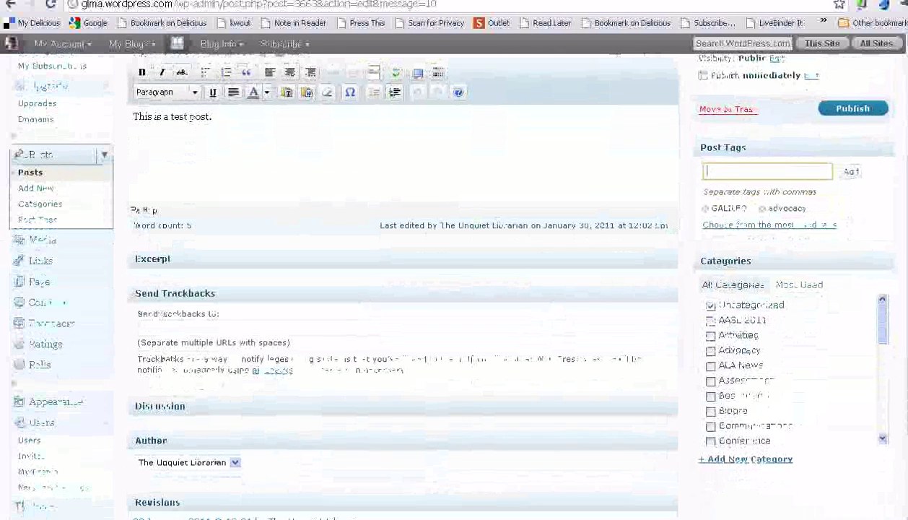
left_click(712, 307)
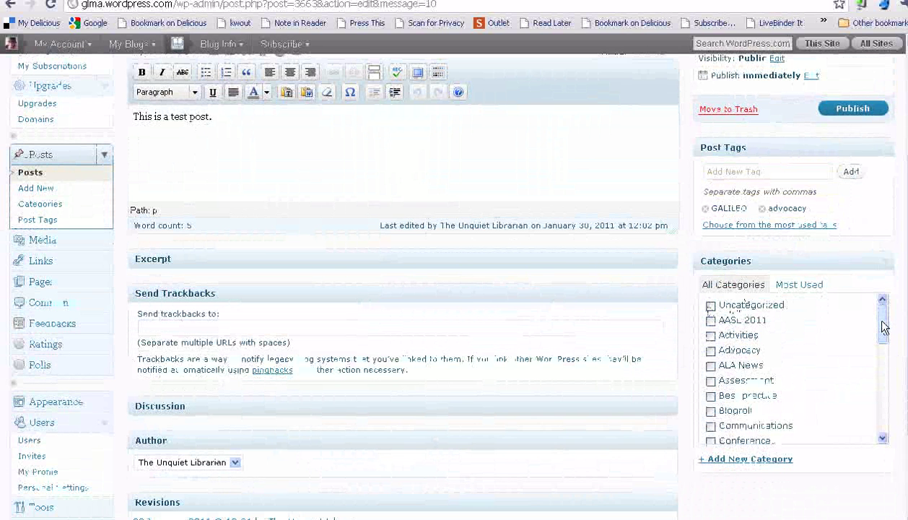
left_click_drag(884, 327, 884, 358)
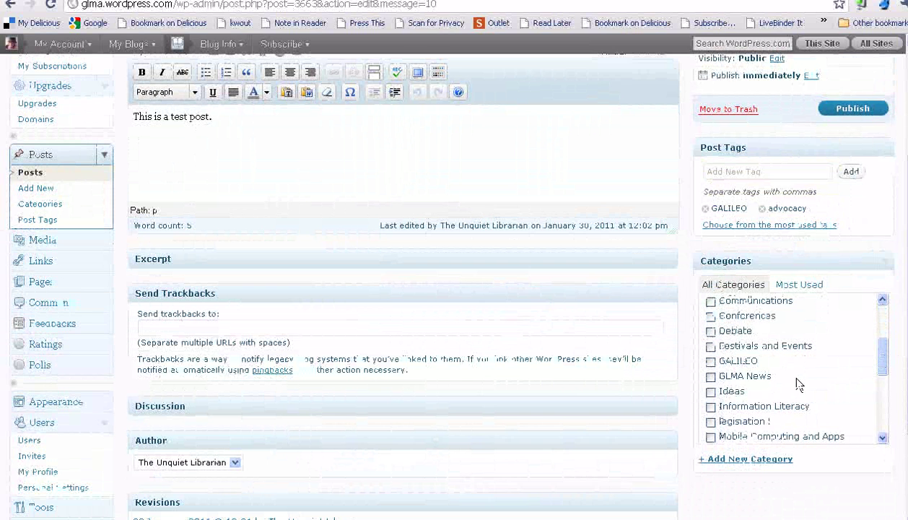
left_click(712, 362)
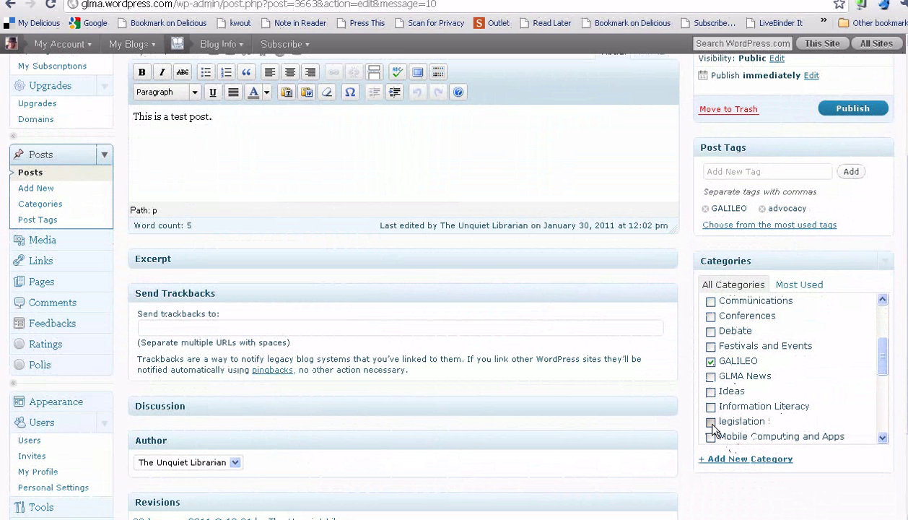
left_click(711, 422)
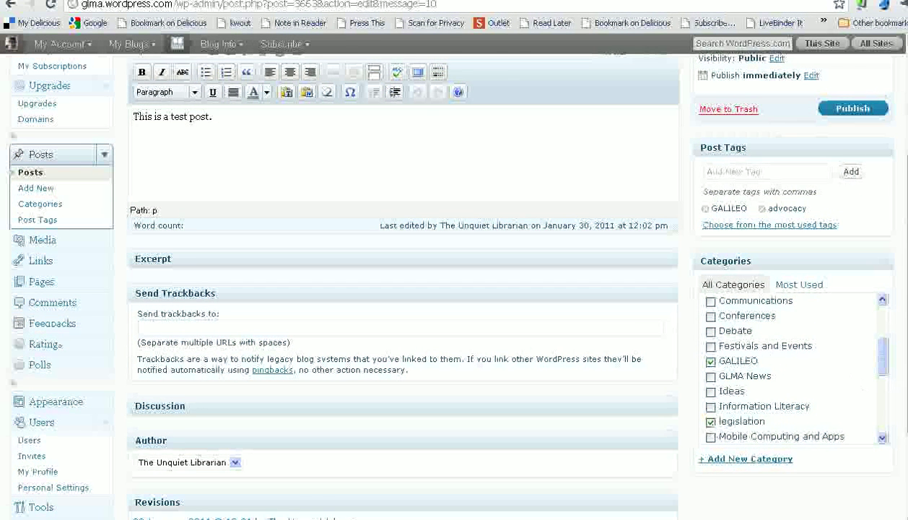
scroll(450, 278, "up", 1)
scroll(137, 154, "up", 1)
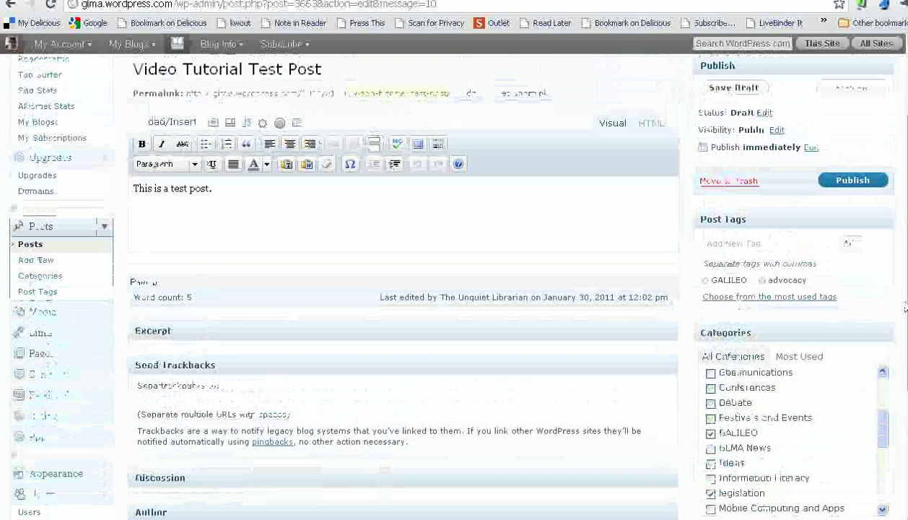
scroll(905, 309, "up", 1)
scroll(904, 282, "up", 1)
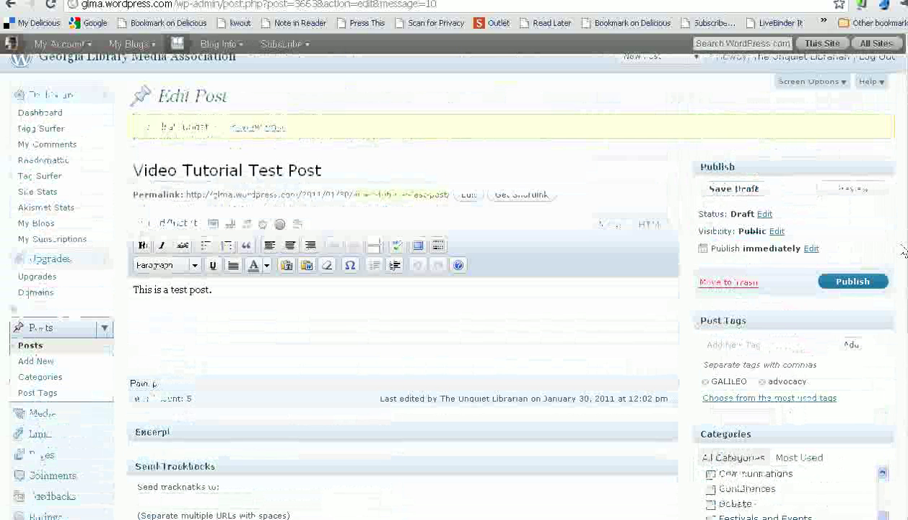
Save the draft again from the Publish box to record the tags and categories.
left_click(727, 193)
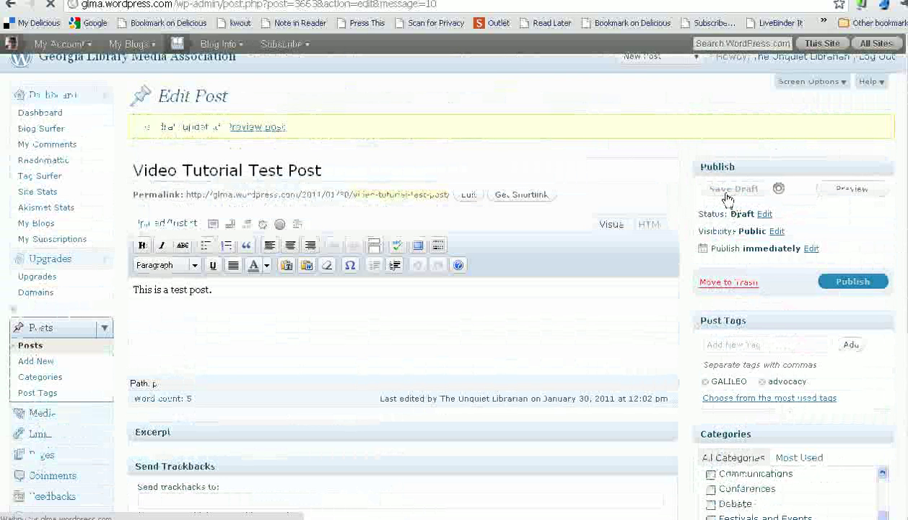